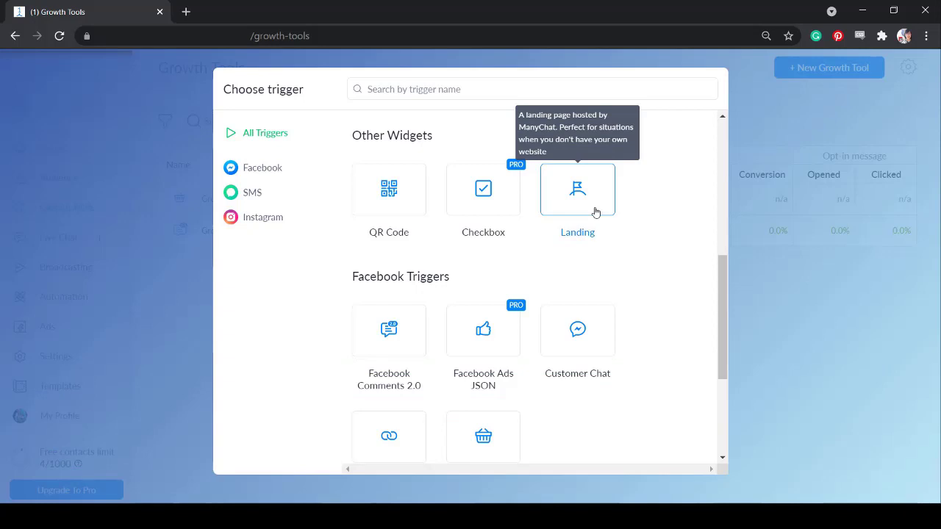
# - Choose Landing under Other Widgets to create Growth Tool #24
pyautogui.click(596, 212)
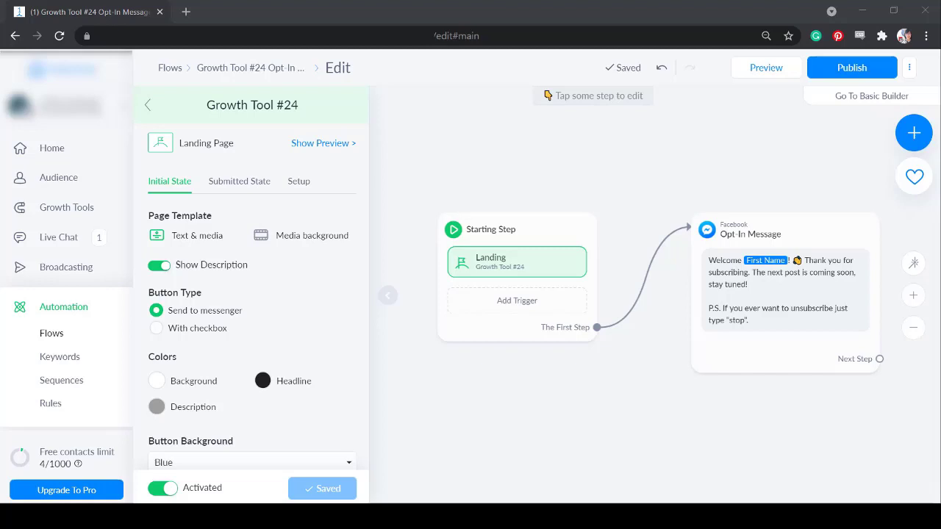
# - Toggle Show Description off and back on, and try the checkbox button type
pyautogui.click(162, 263)
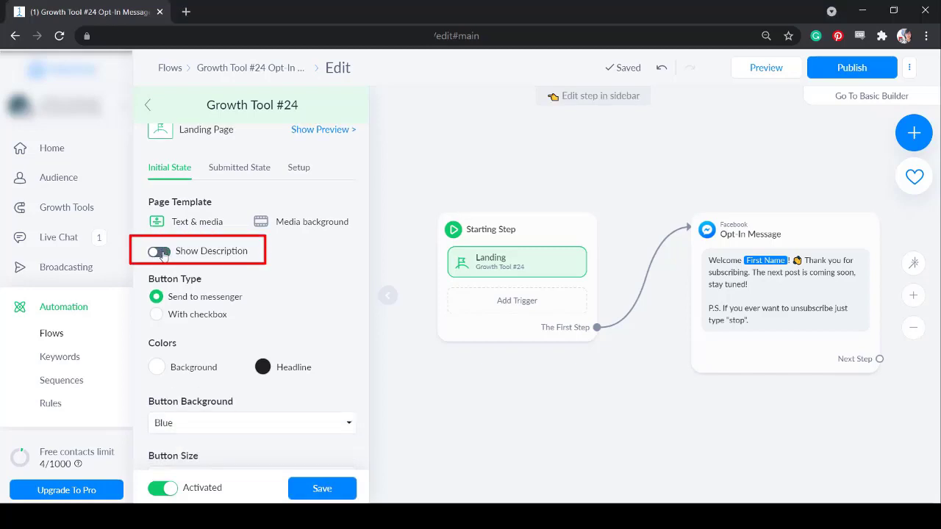
pyautogui.click(160, 252)
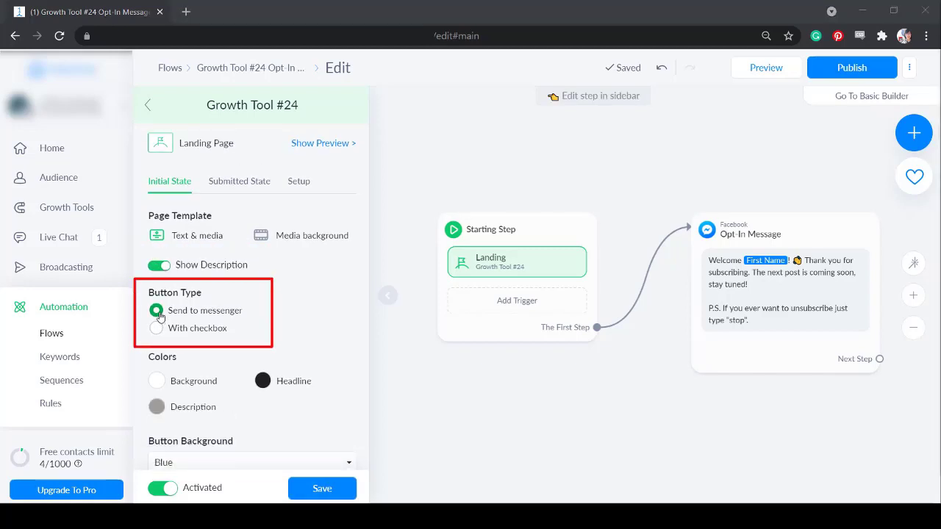
pyautogui.click(156, 328)
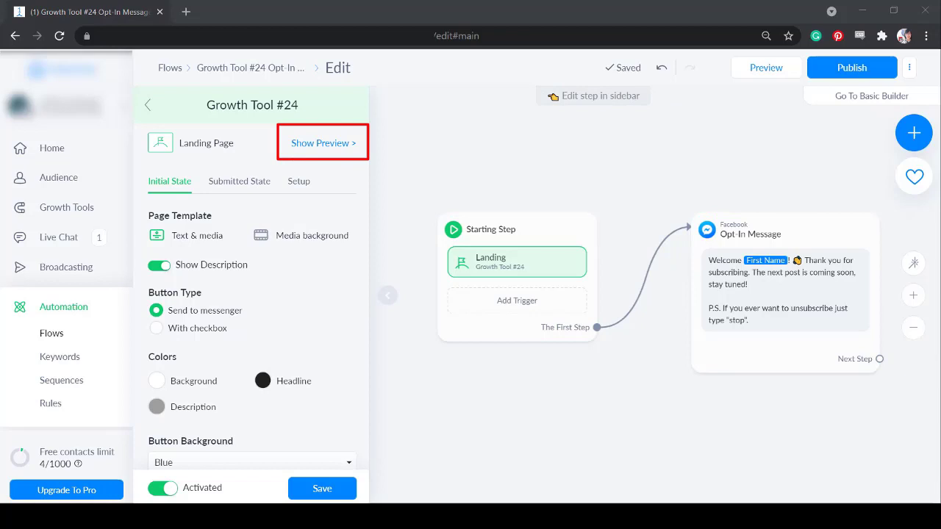
# - In the live preview, make the page background teal and the description text dark grey
pyautogui.click(347, 143)
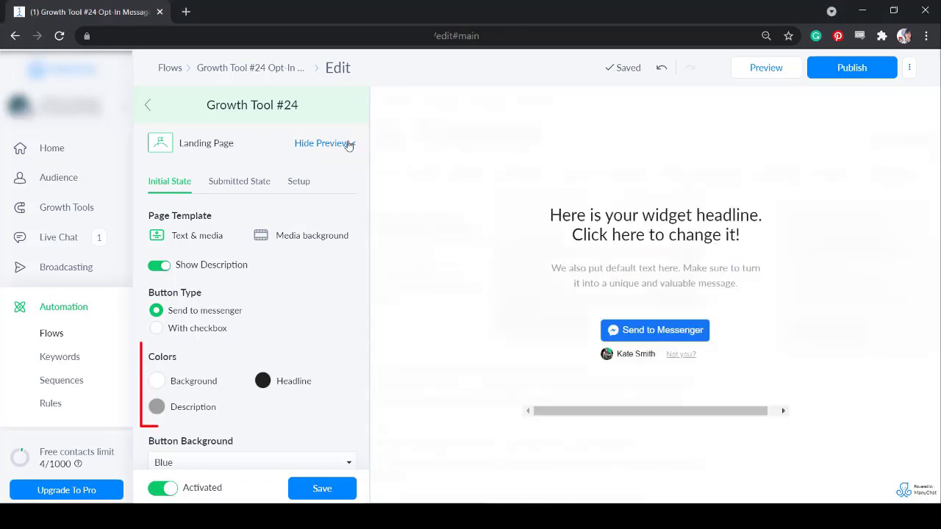
pyautogui.click(157, 381)
pyautogui.click(261, 288)
pyautogui.click(300, 418)
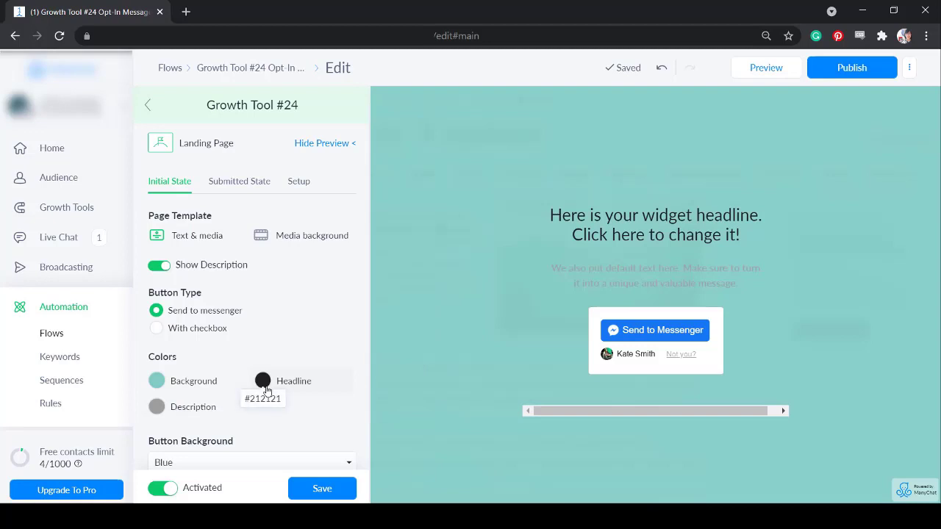
pyautogui.click(157, 405)
pyautogui.click(298, 444)
# - Try button background colours, set the button size to Large, and review button text options
pyautogui.scroll(-3, 250, 331)
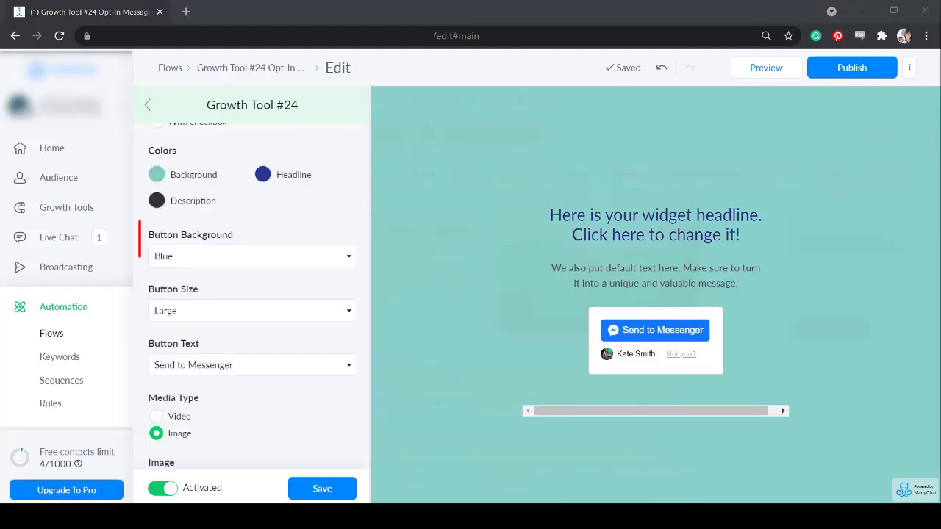
pyautogui.click(290, 257)
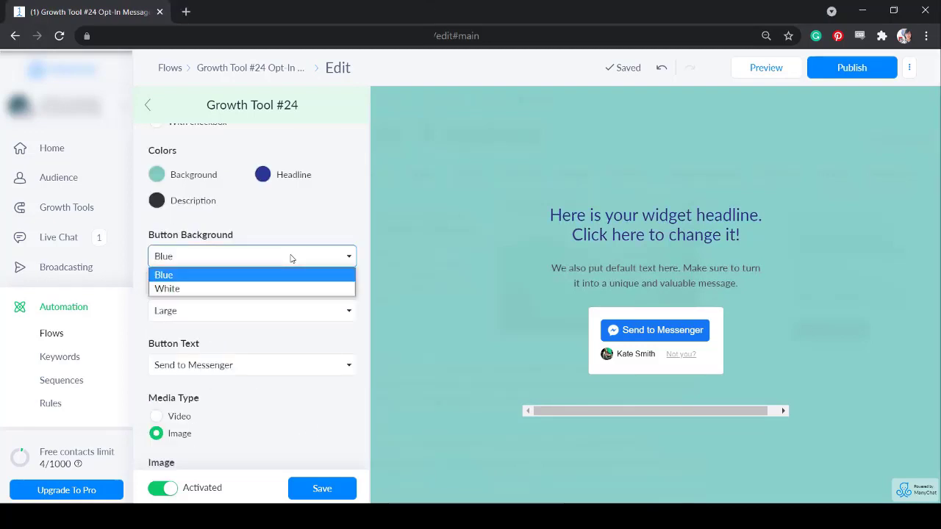
pyautogui.click(285, 289)
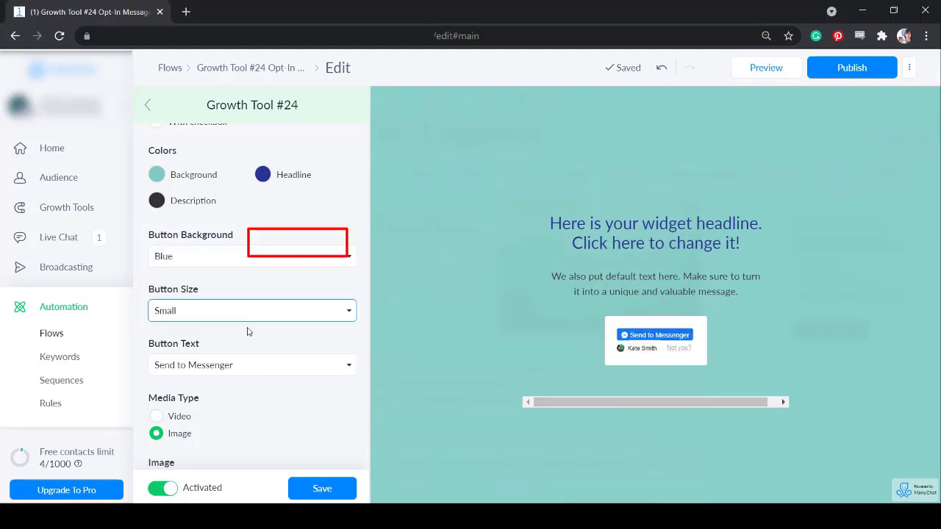
pyautogui.press('Down')
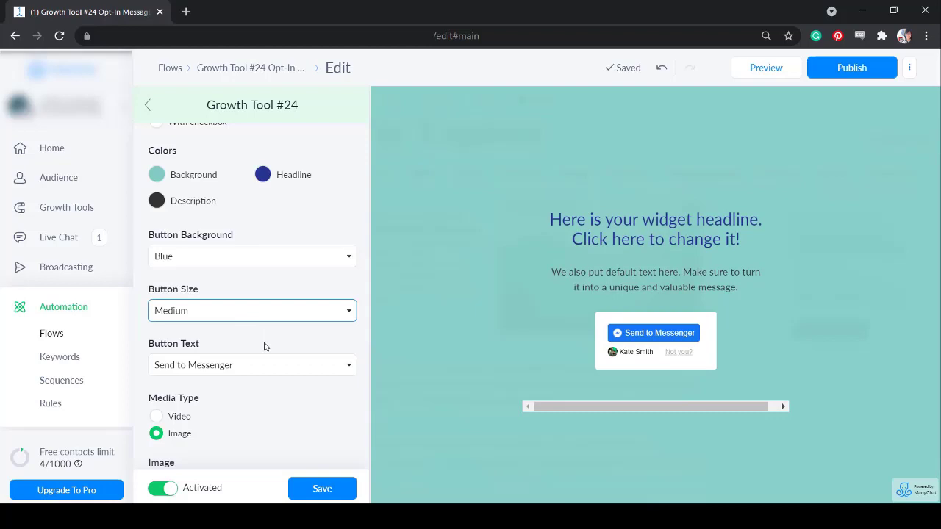
pyautogui.press('Down')
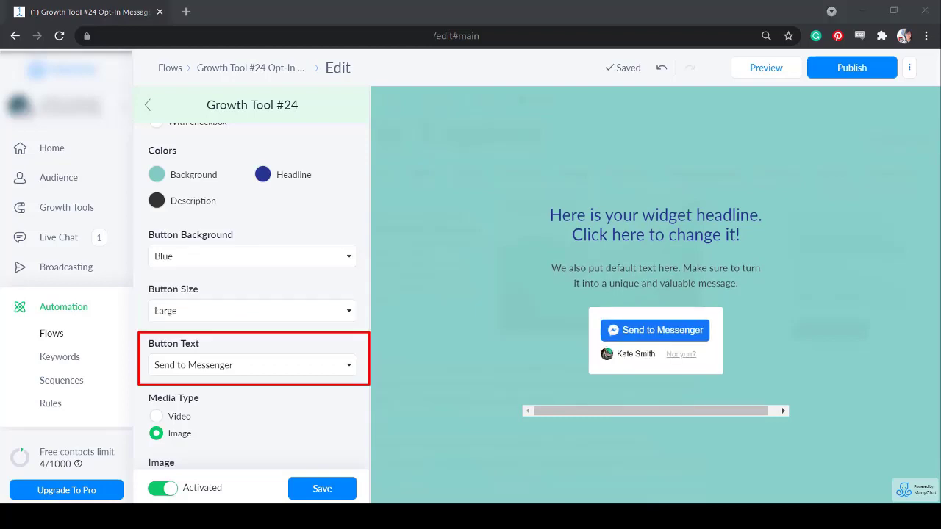
pyautogui.click(335, 372)
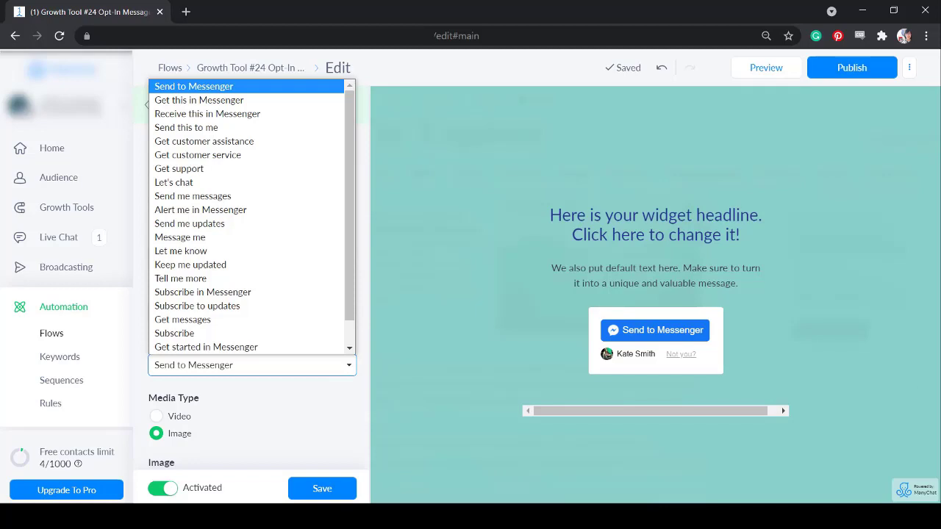
pyautogui.click(331, 373)
pyautogui.click(335, 372)
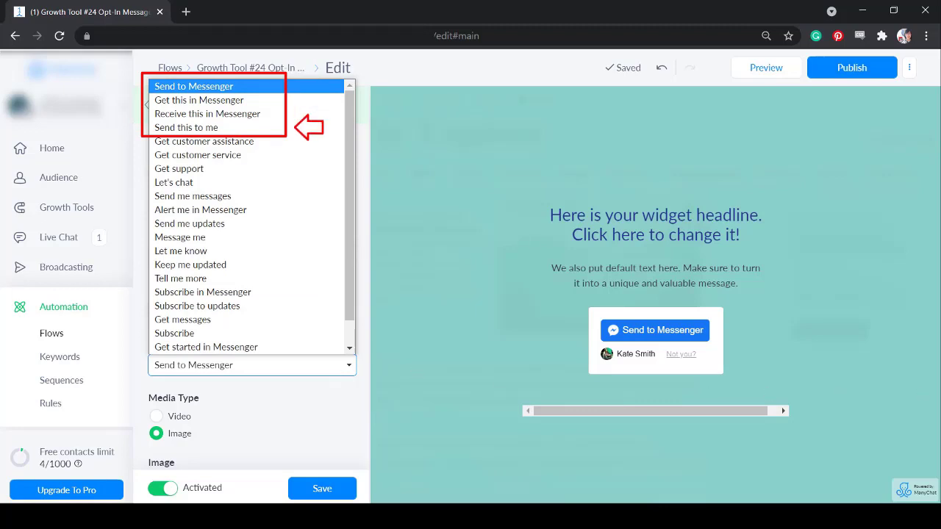
pyautogui.click(474, 380)
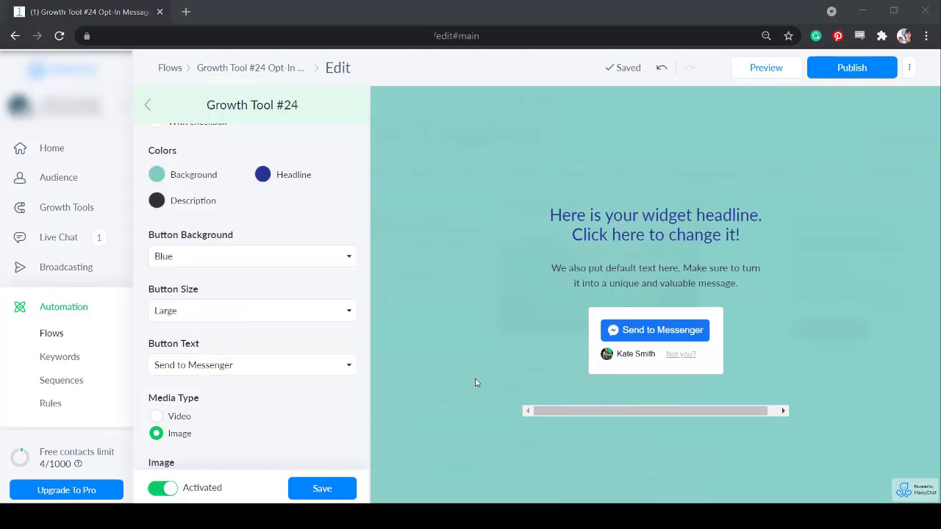
pyautogui.click(334, 372)
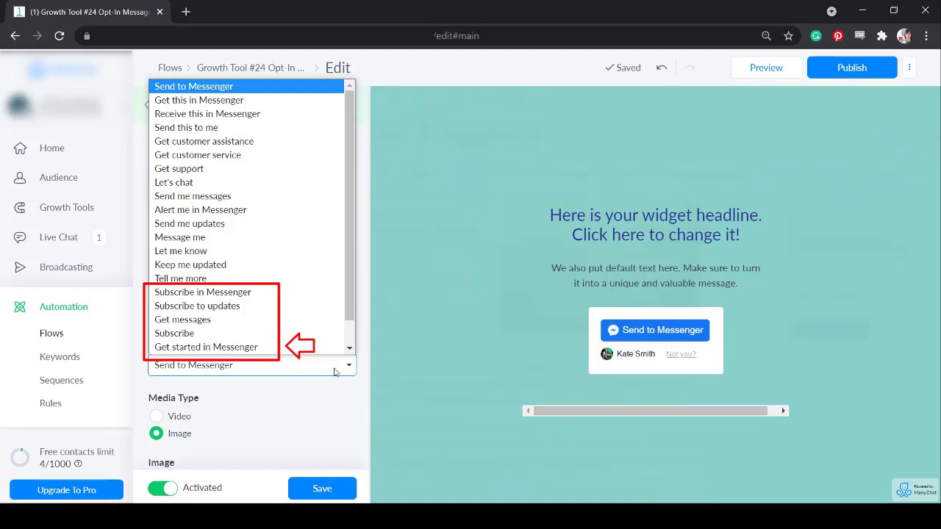
pyautogui.scroll(-2, 335, 372)
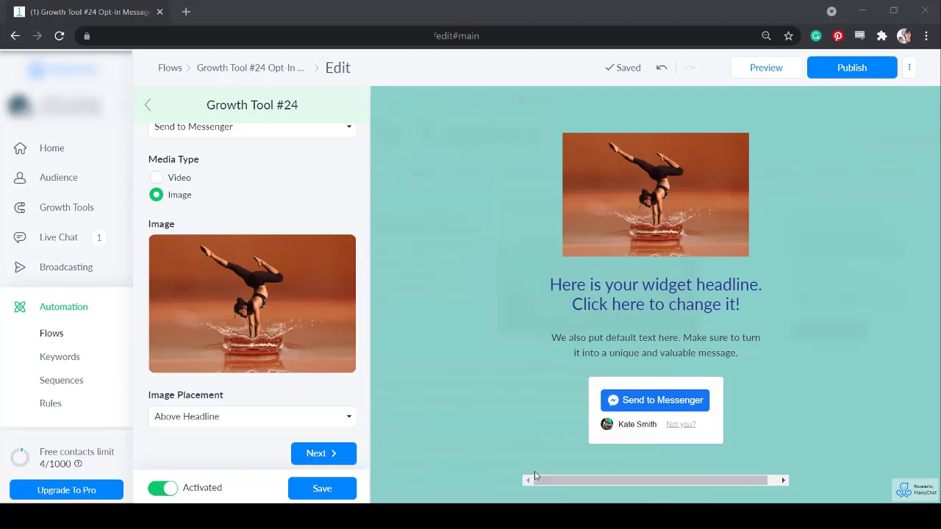
# - Cycle Image Placement through Below Headline, Below Description and Content Left Side toward Content Right Side
pyautogui.click(298, 416)
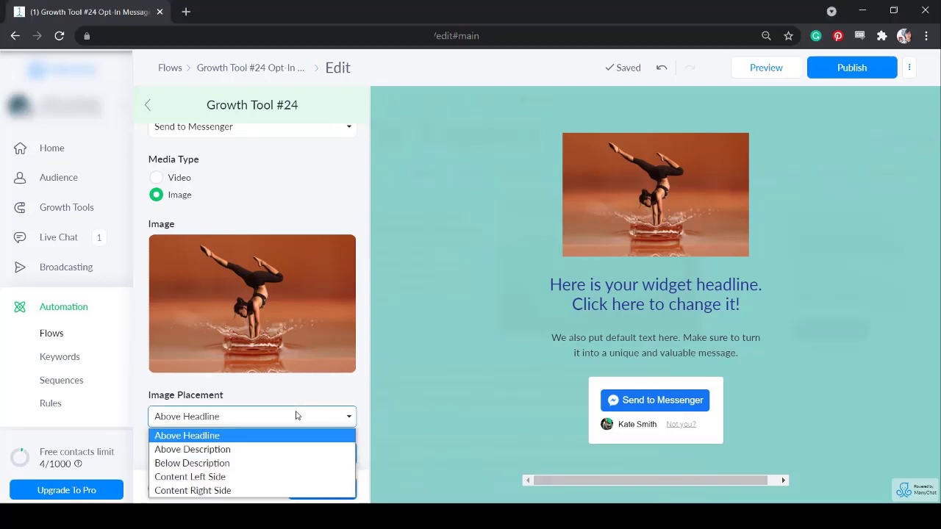
pyautogui.click(284, 450)
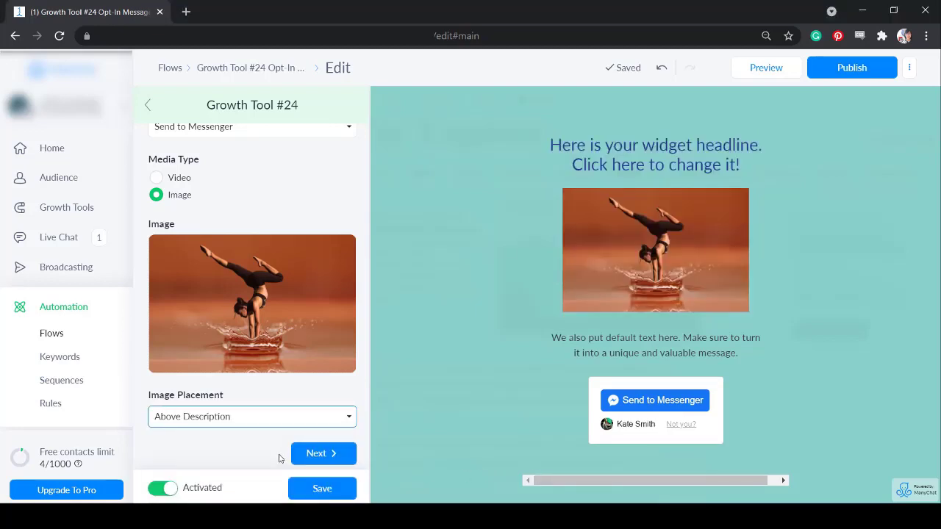
pyautogui.press('Down')
pyautogui.press('Down')
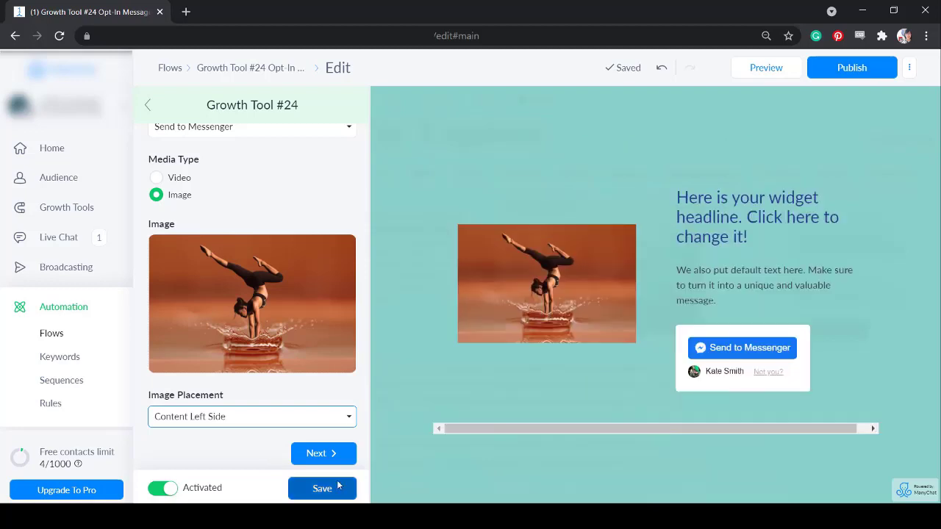
pyautogui.press('Down')
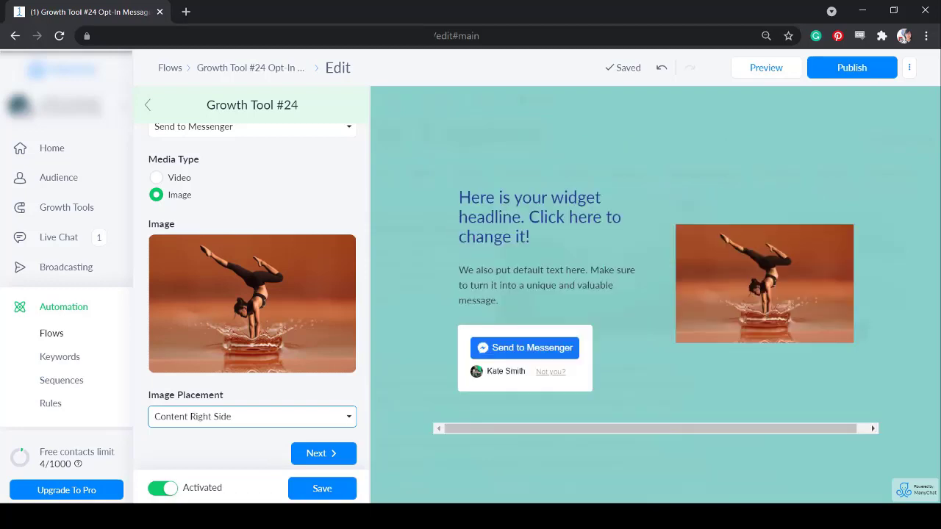
# - Switch Media Type to Video, paste the YouTube link, and set the video placement
pyautogui.scroll(1, 156, 247)
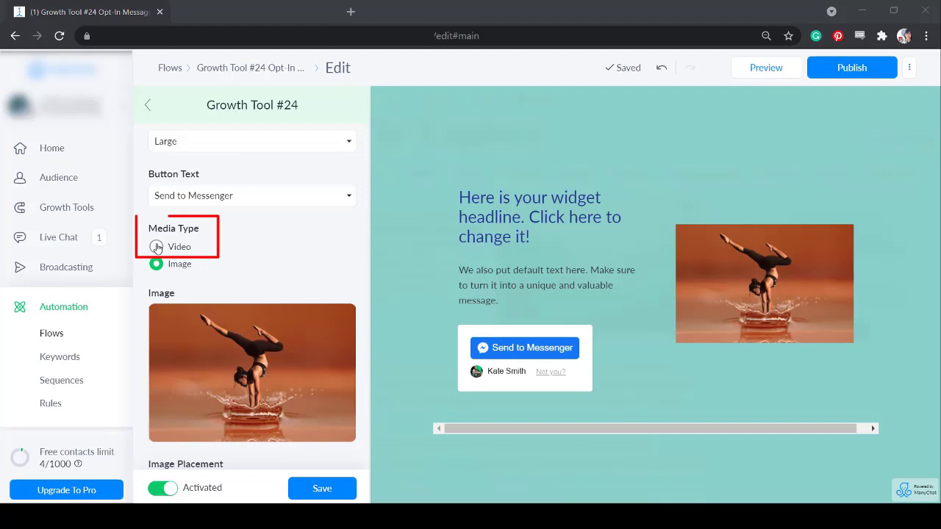
pyautogui.click(156, 247)
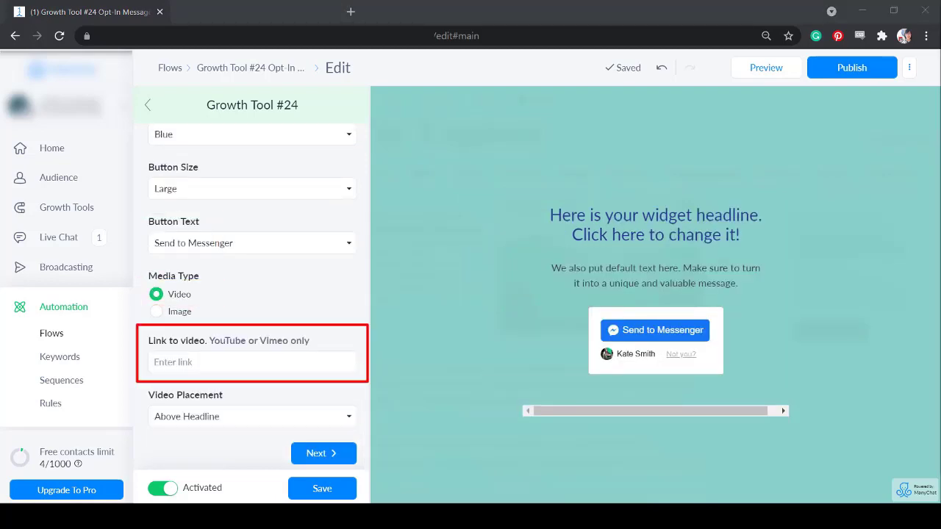
pyautogui.click(171, 363)
pyautogui.hotkey('ctrl', 'v')
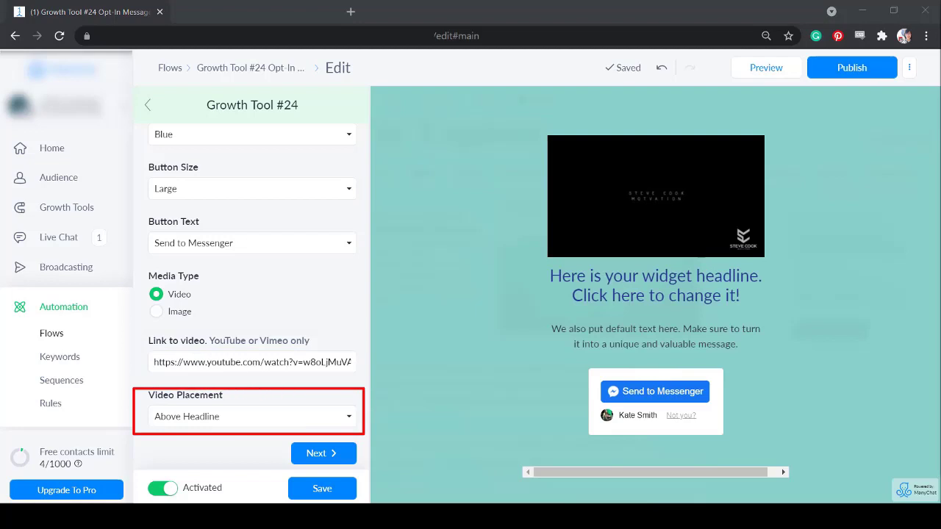
pyautogui.click(250, 416)
pyautogui.click(225, 450)
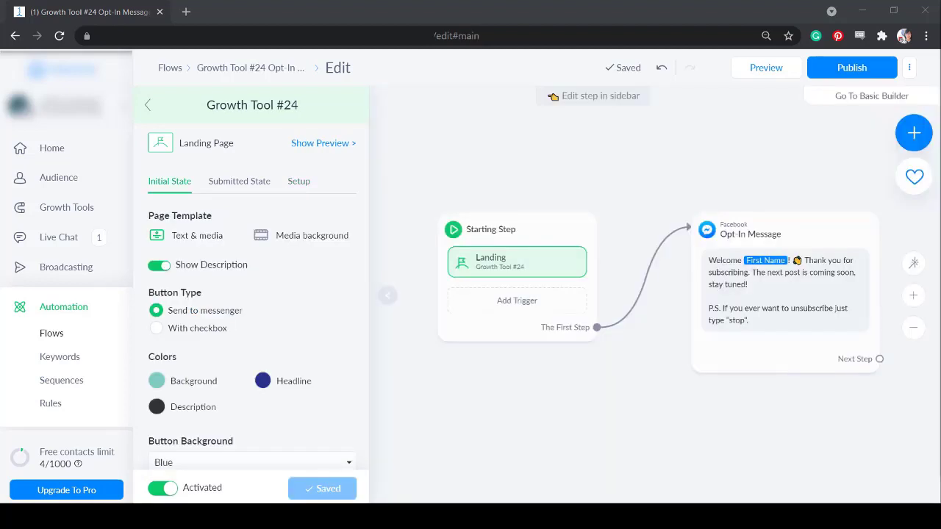
# - Edit the Opt-In Message step, then return to the Starting Step
pyautogui.click(773, 293)
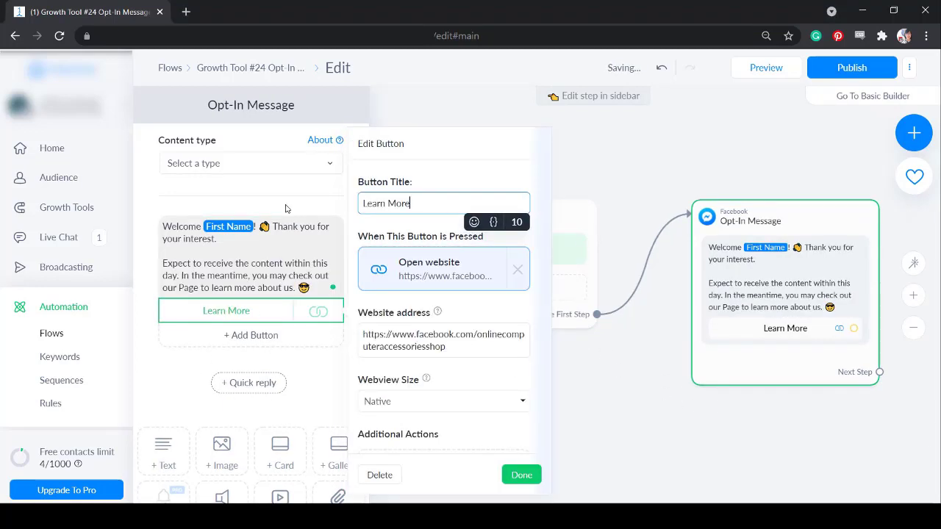
pyautogui.click(515, 252)
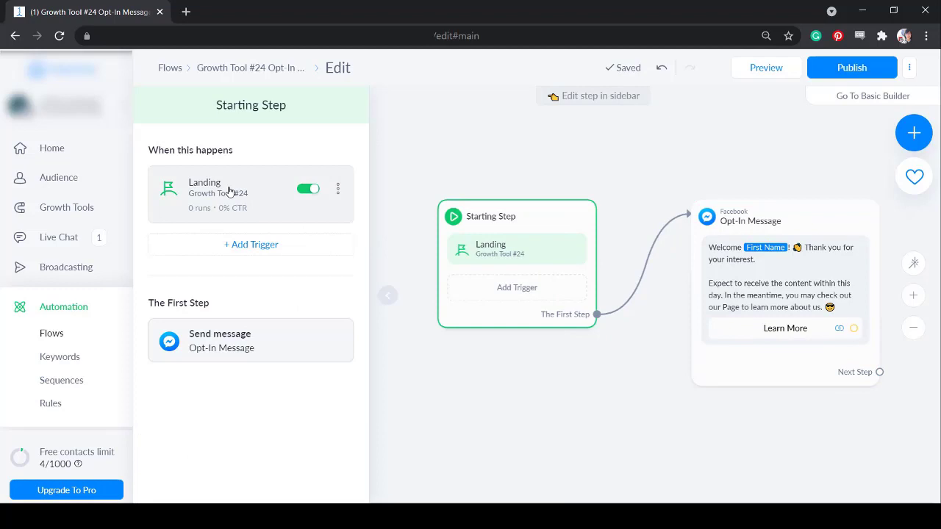
# - Open the Landing trigger's Submitted State and try Redirect to URL with a pasted address
pyautogui.click(230, 192)
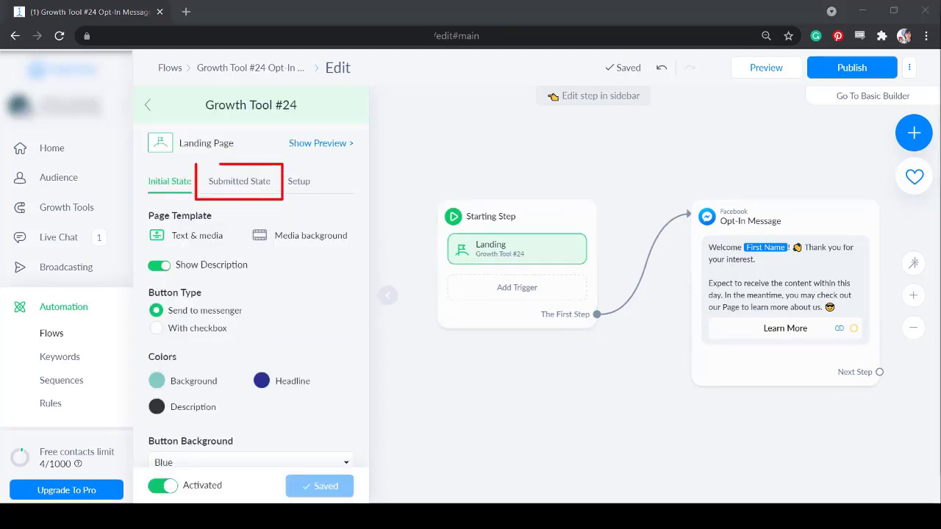
pyautogui.click(239, 181)
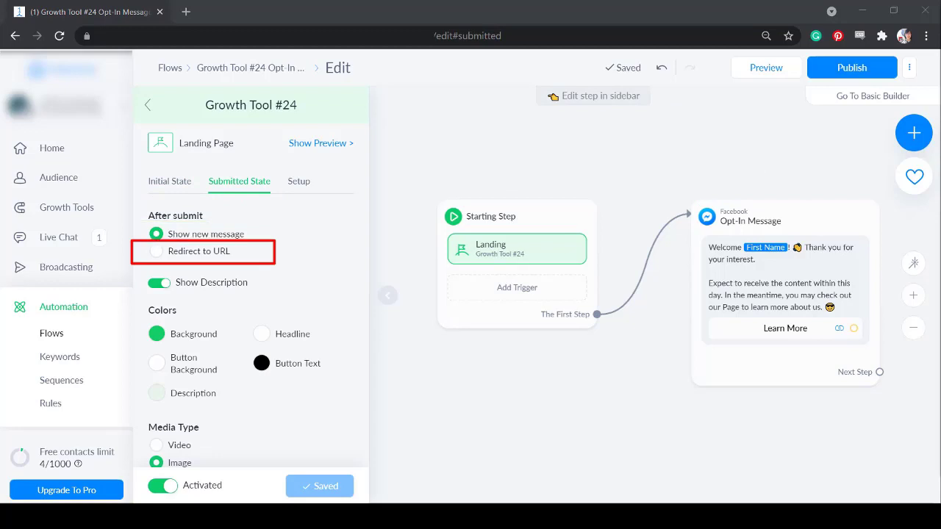
pyautogui.click(156, 251)
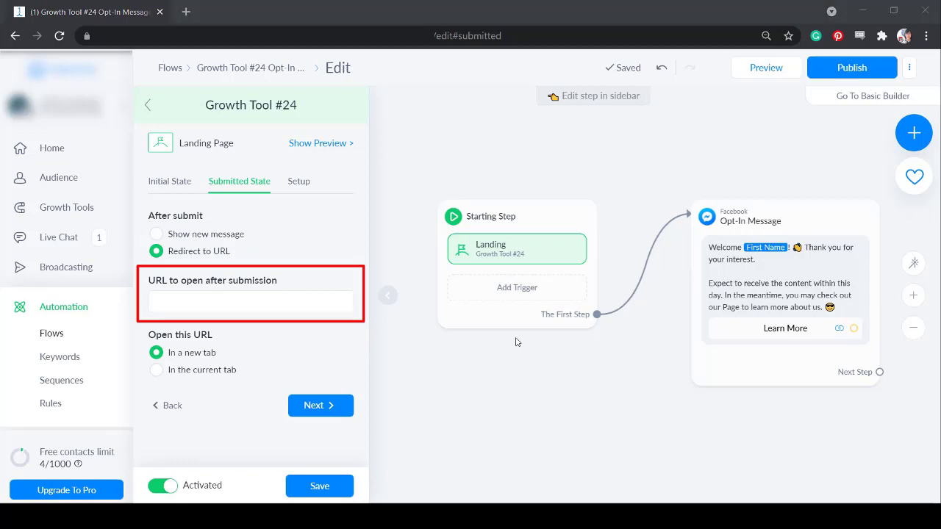
pyautogui.click(263, 302)
pyautogui.write('www.mywebsite.com/page')
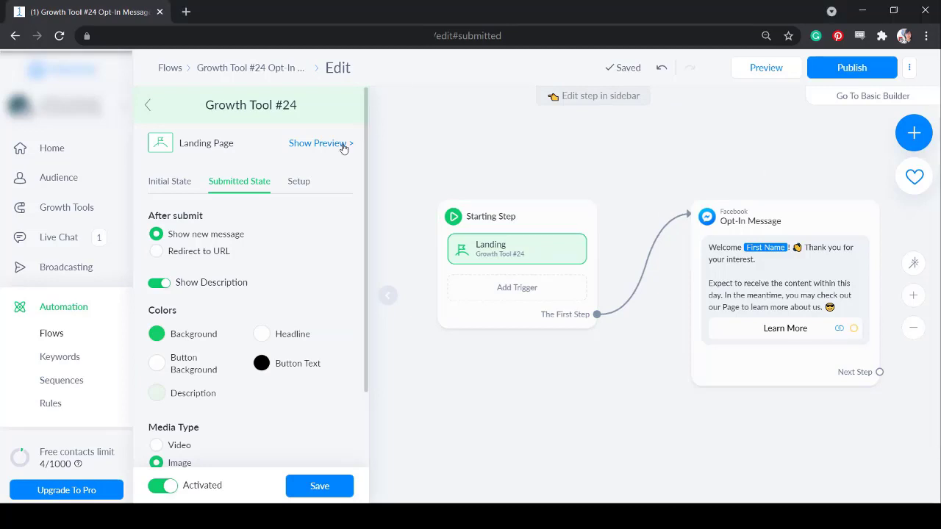
# - Preview the thank-you page, choose Image instead of Video as its media, and continue to Setup
pyautogui.click(346, 145)
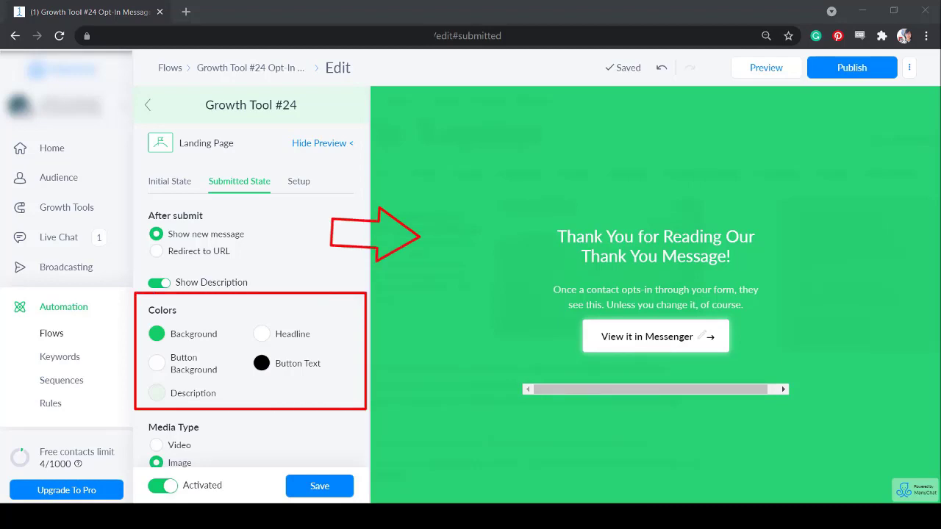
pyautogui.scroll(-2, 321, 347)
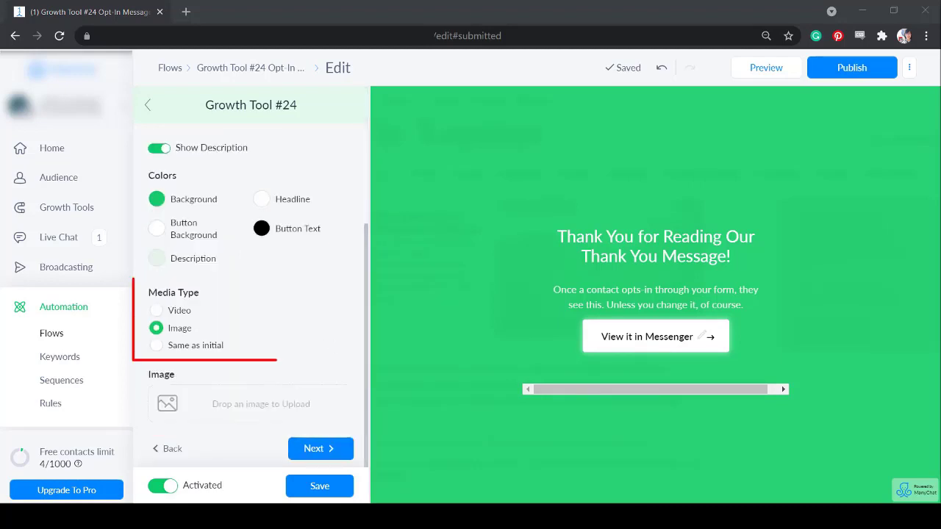
pyautogui.click(157, 311)
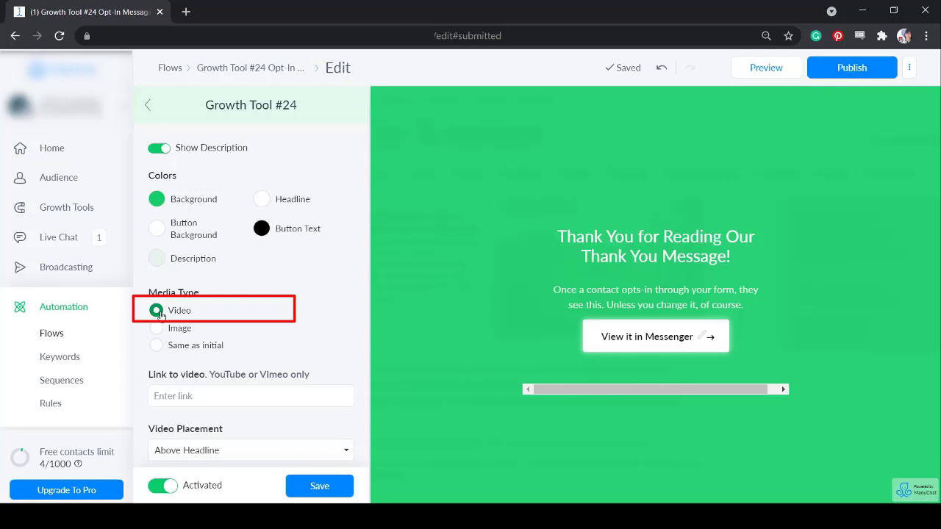
pyautogui.click(156, 328)
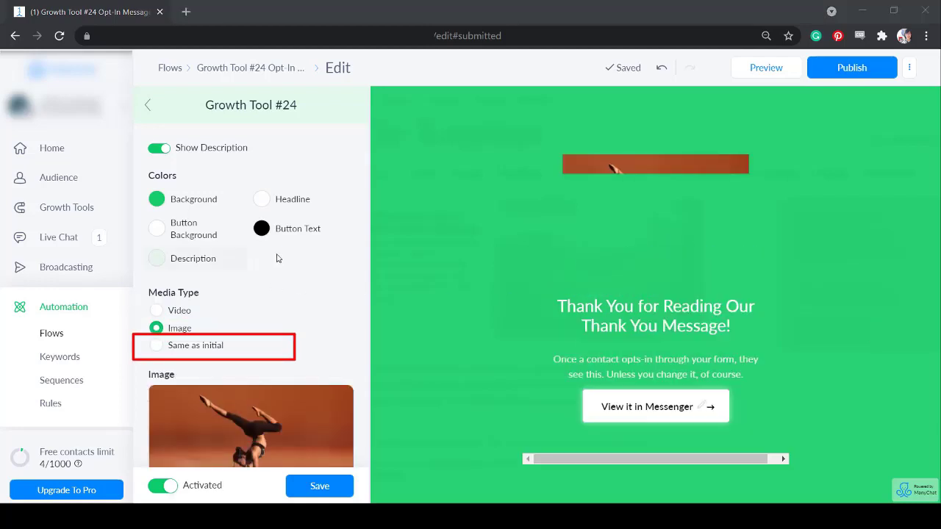
pyautogui.scroll(-2, 330, 239)
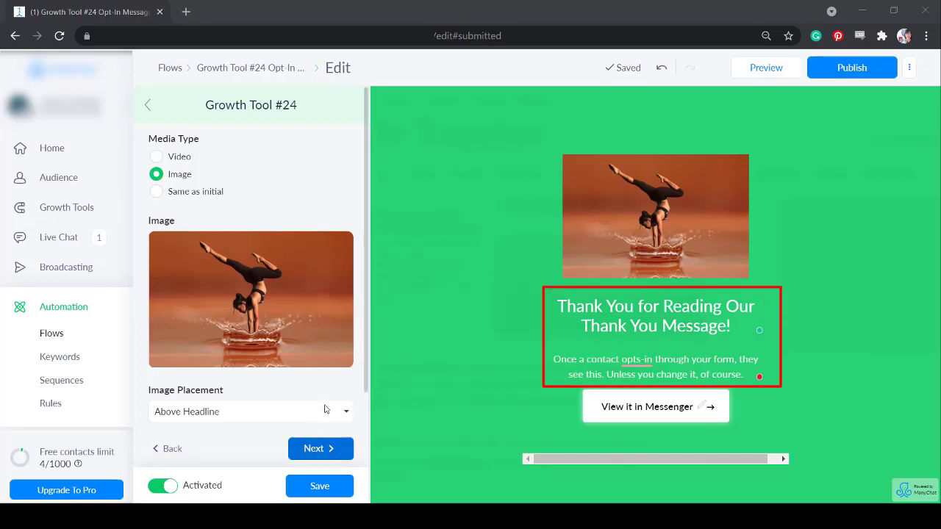
pyautogui.click(323, 441)
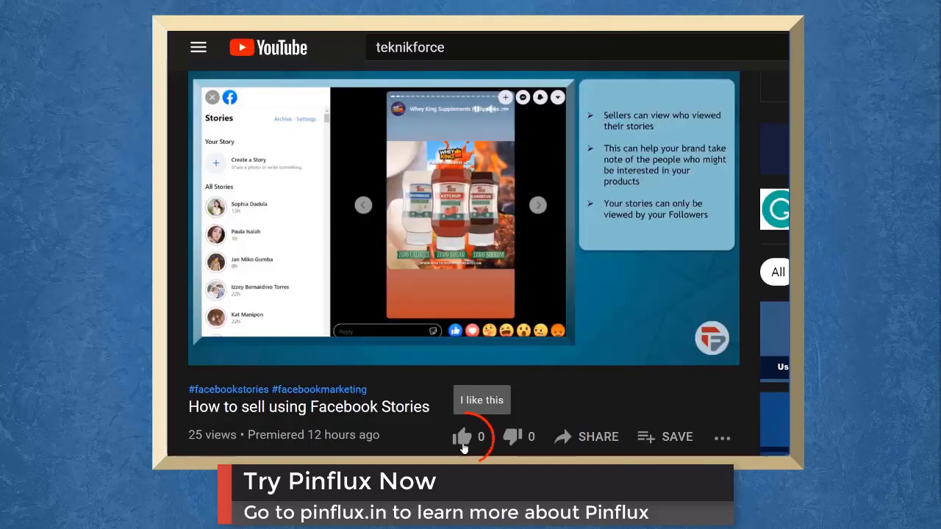
# - Like the 'How to sell using Facebook Stories' YouTube video
pyautogui.click(462, 442)
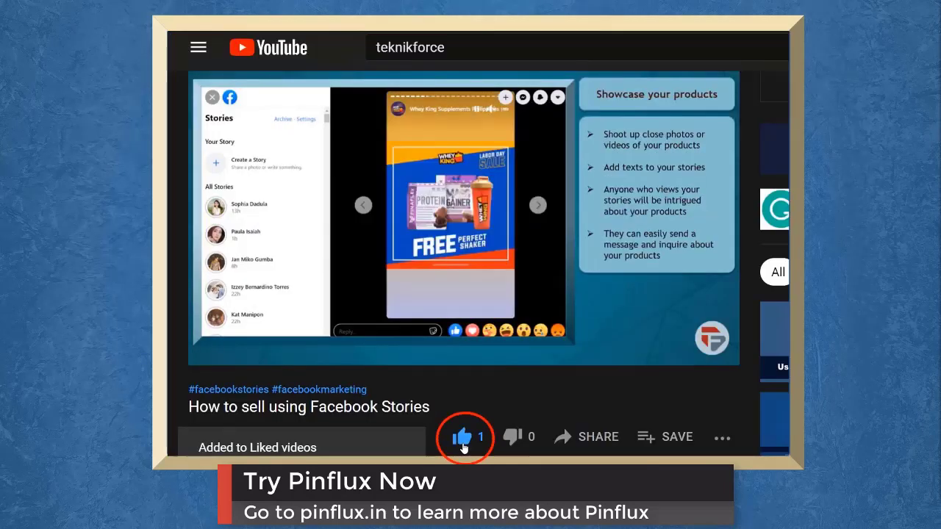